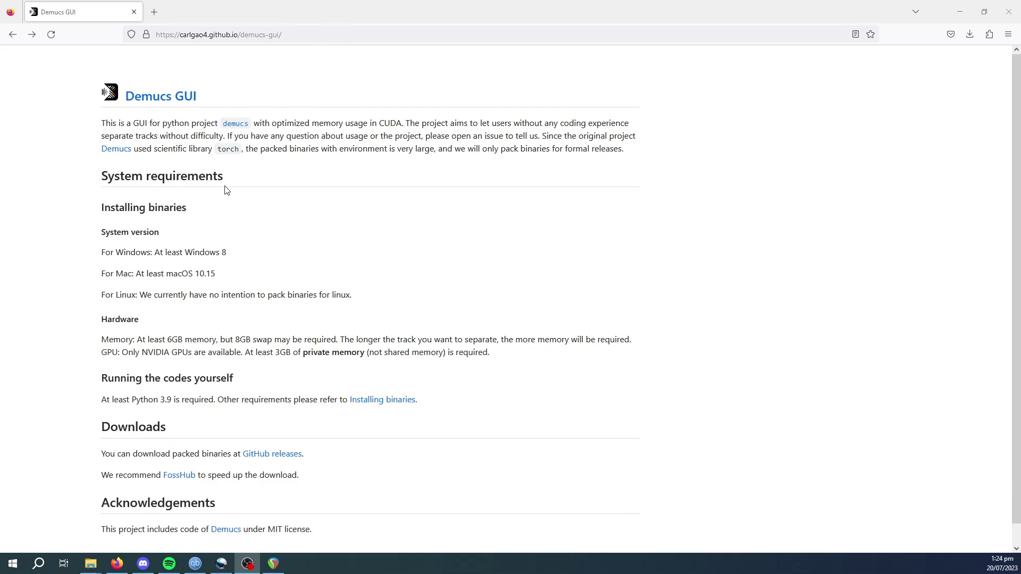
# Step: Go to the Demucs-Gui GitHub releases page and scroll to the version 0.1 Assets list
pyautogui.click(272, 456)
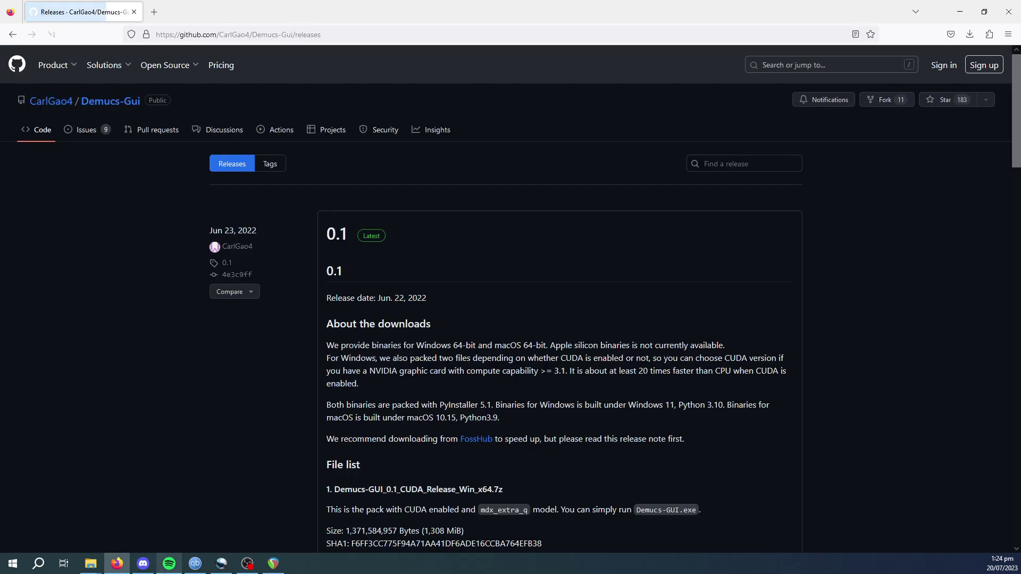
pyautogui.scroll(-8, 567, 100)
pyautogui.scroll(-6, 533, 104)
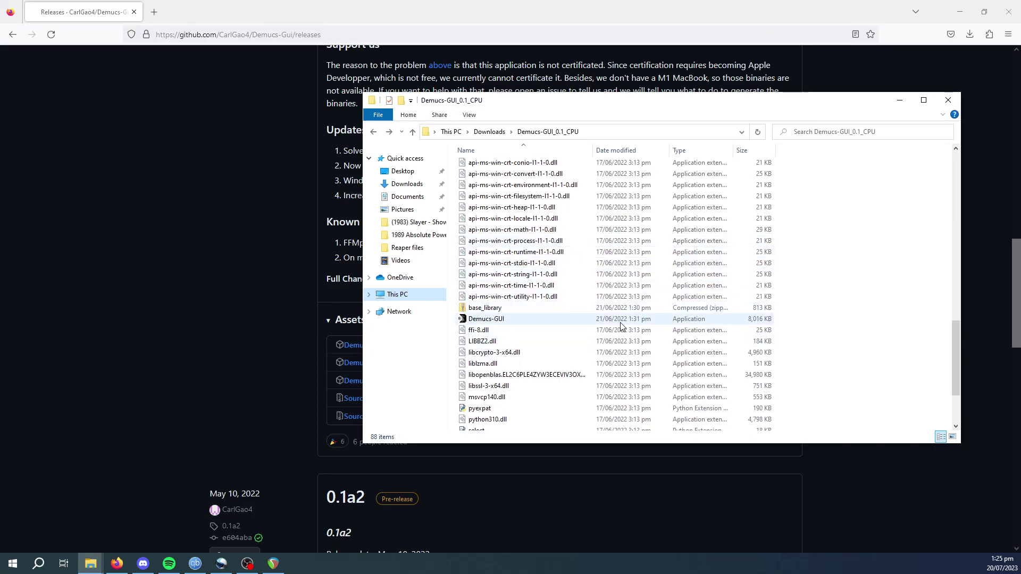
# Step: Launch Demucs-GUI.exe from the Demucs-GUI_0.1_CPU folder and move its window to the screen centre
pyautogui.scroll(3, 621, 327)
pyautogui.scroll(-3, 606, 329)
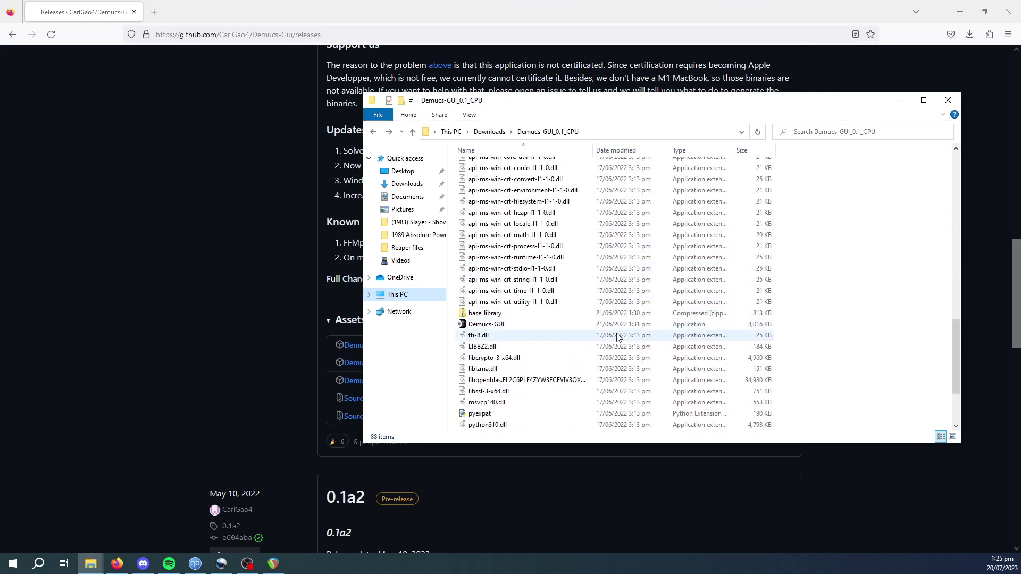
pyautogui.click(597, 326)
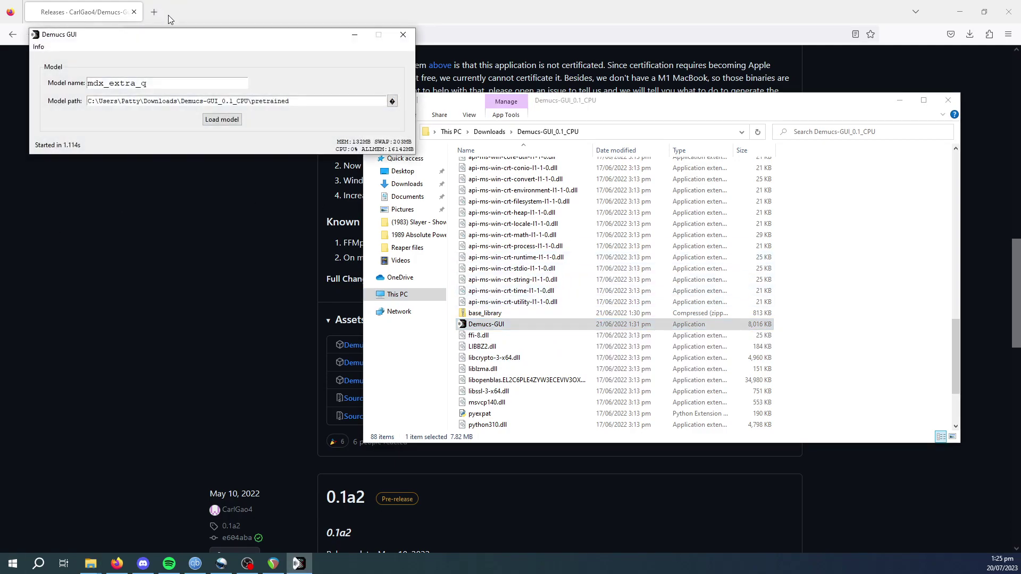
pyautogui.moveTo(277, 34); pyautogui.dragTo(518, 113)
# Step: Load mdx_extra_q and pick 02. The Antichrist from the Slayer Show No Mercy folder to separate
pyautogui.click(465, 199)
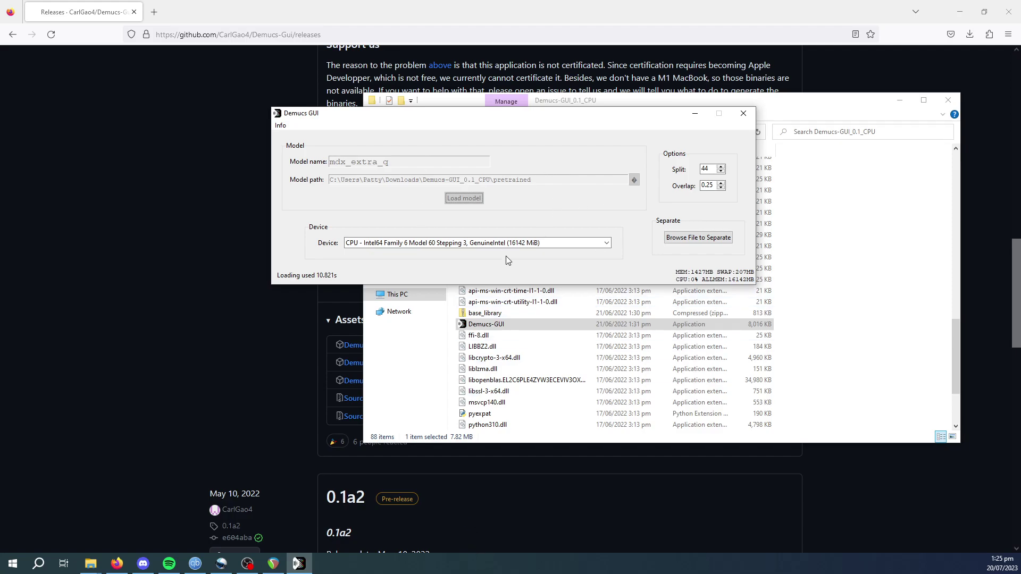
pyautogui.click(698, 238)
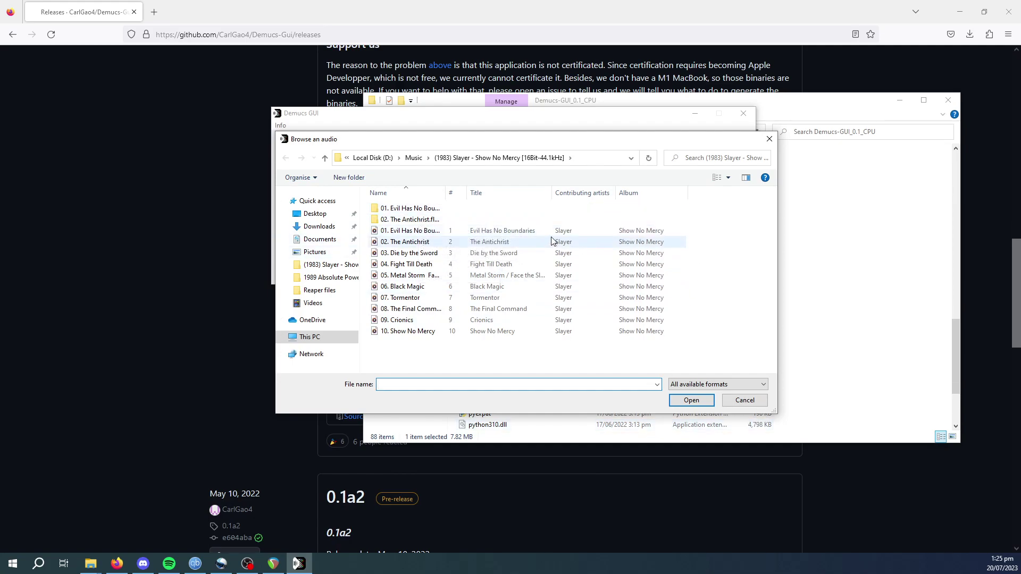
pyautogui.doubleClick(497, 244)
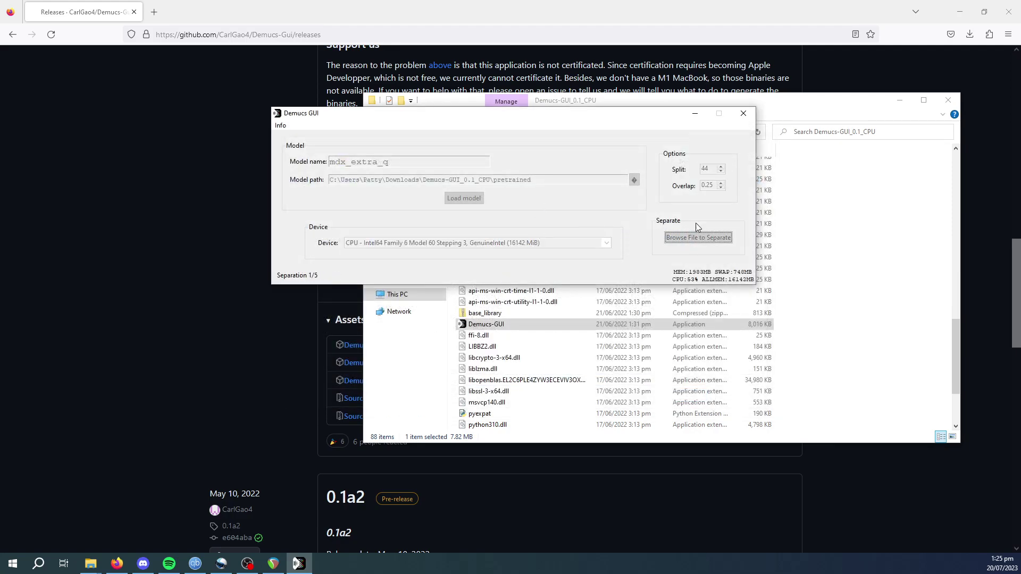
pyautogui.click(872, 305)
pyautogui.scroll(6, 857, 299)
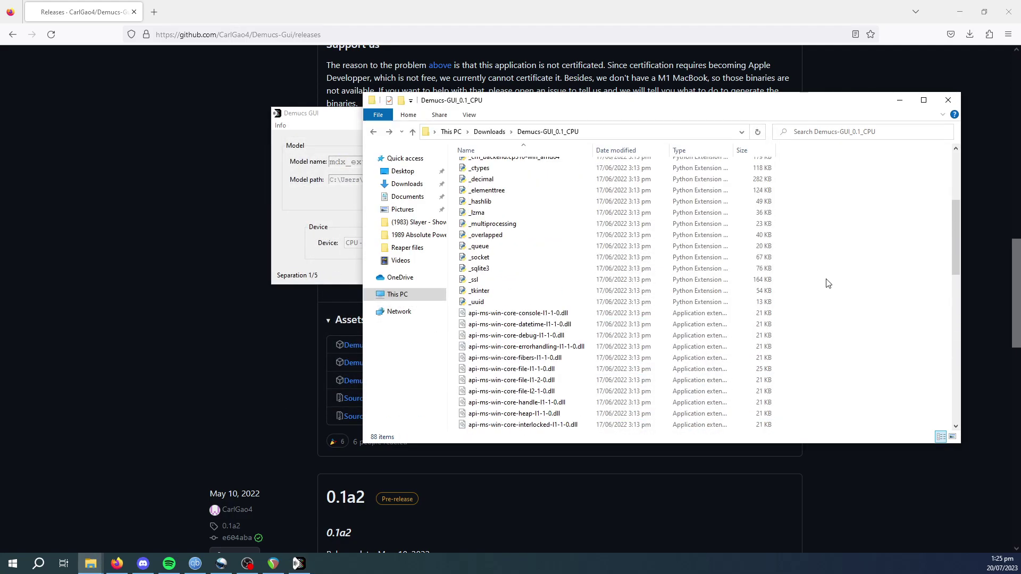
pyautogui.scroll(-3, 828, 284)
# Step: Switch to the Slayer album window and open the 02. The Antichrist.flac_separated stems folder
pyautogui.click(91, 564)
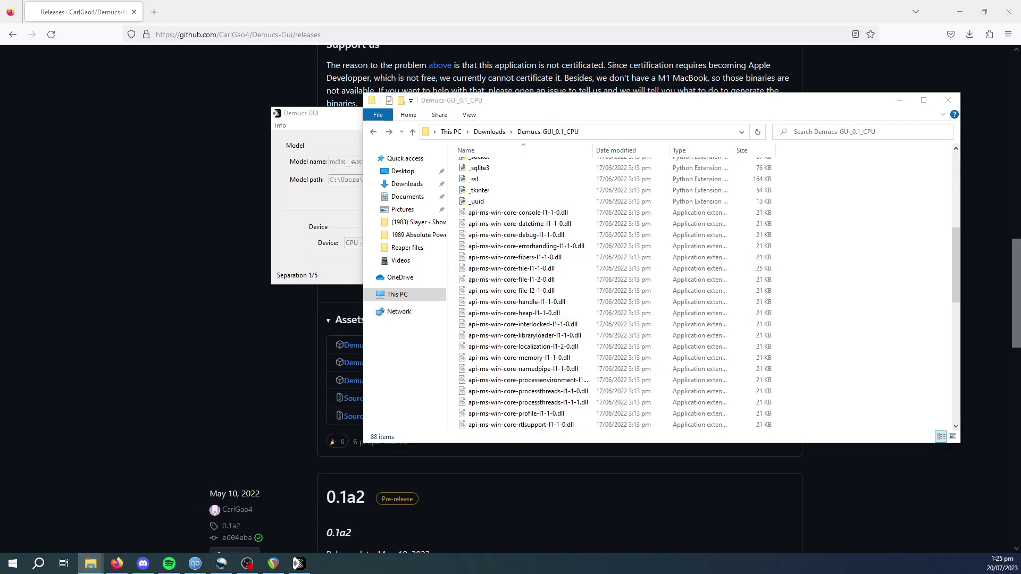
pyautogui.click(387, 184)
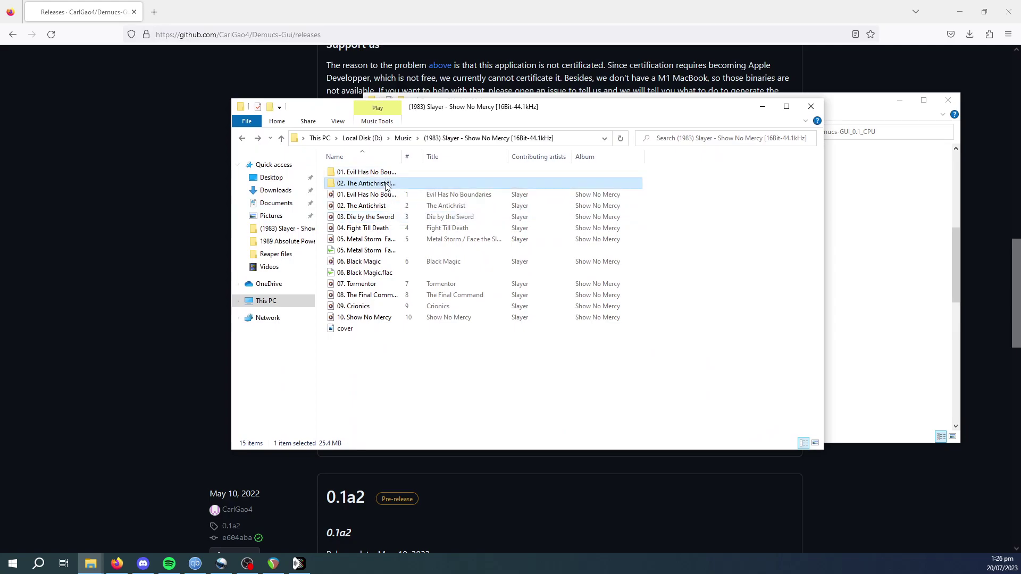
pyautogui.doubleClick(387, 184)
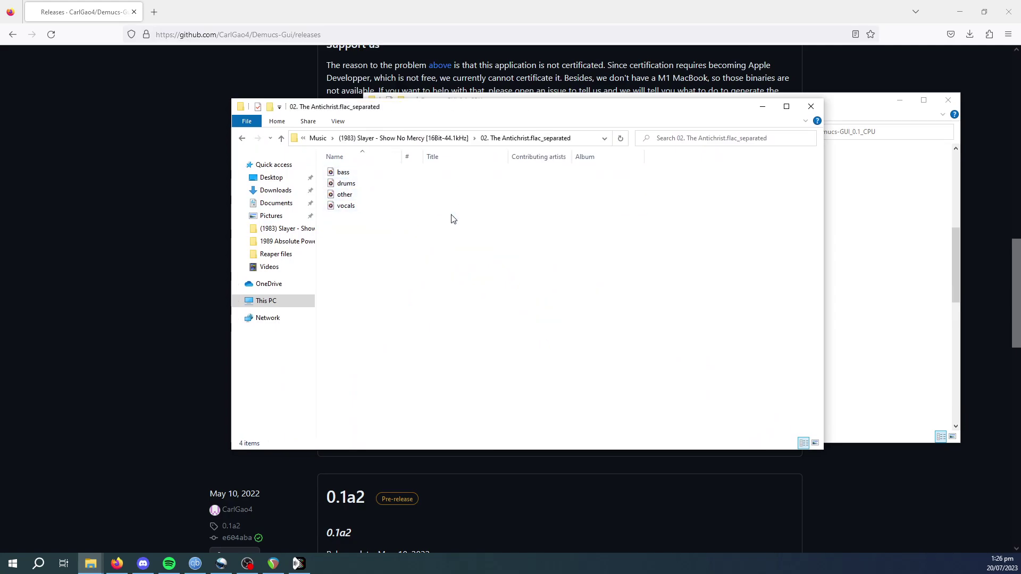
pyautogui.hotkey('alt', 'Left')
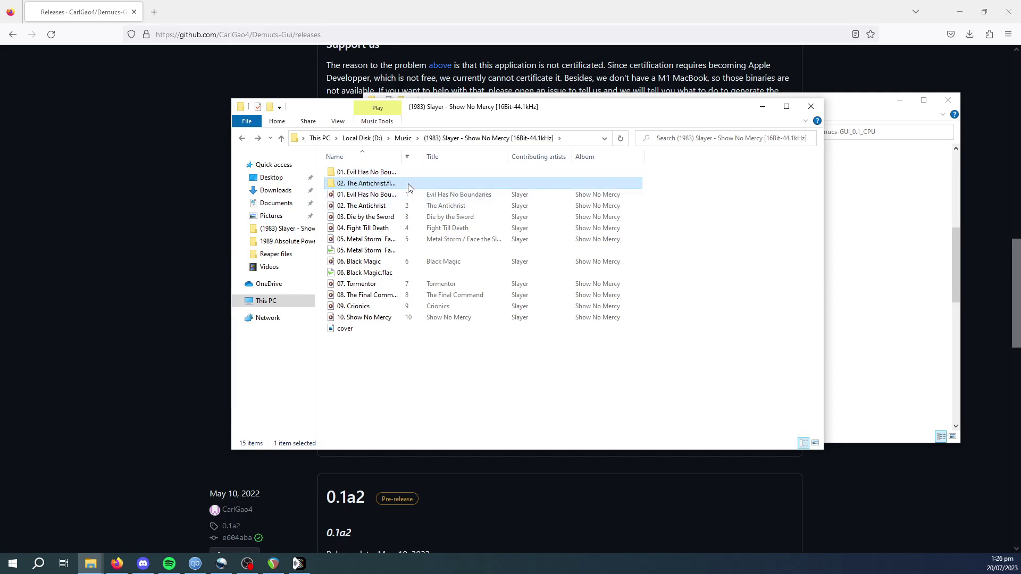
pyautogui.doubleClick(408, 184)
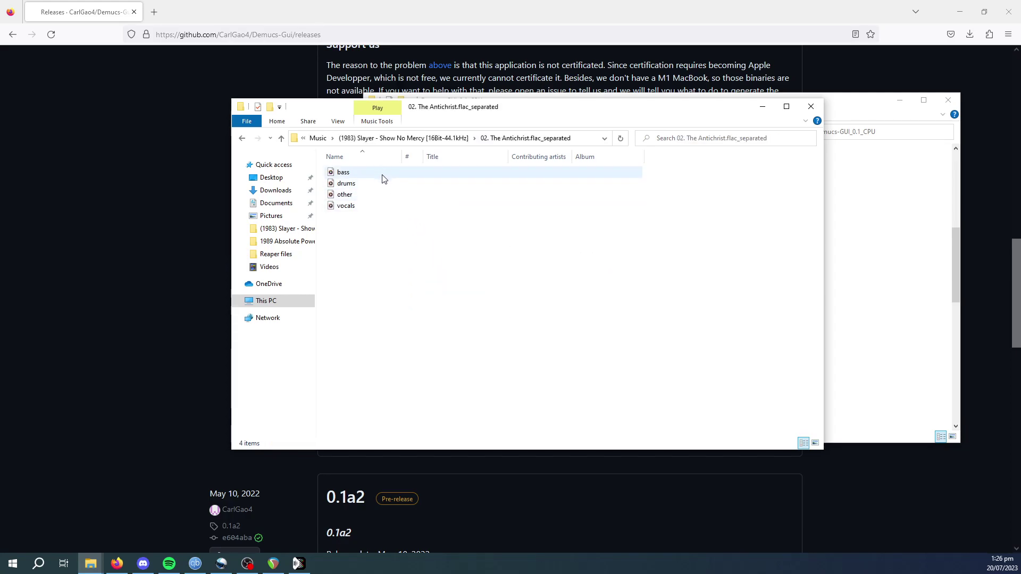
pyautogui.moveTo(385, 183)
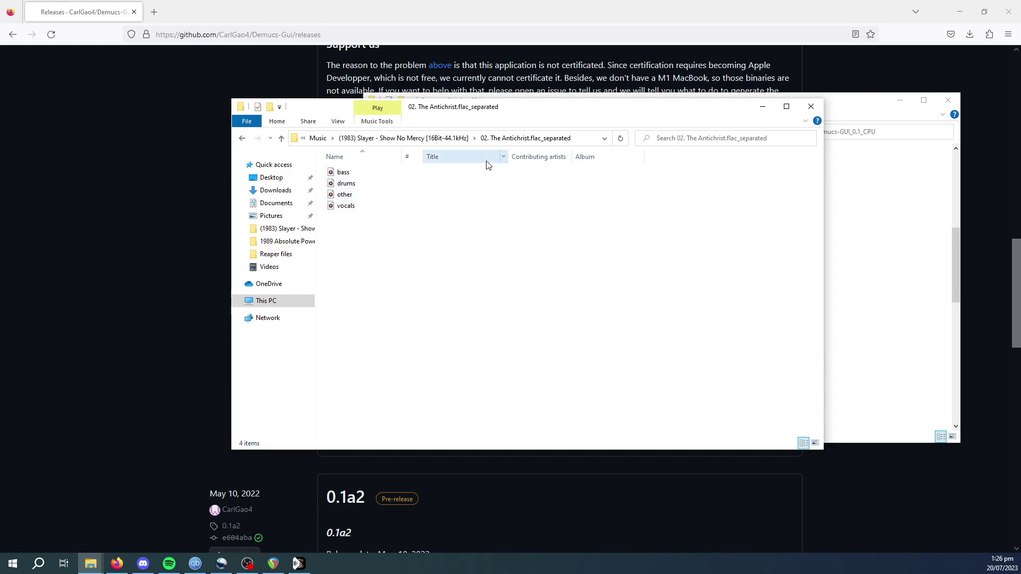
# Step: Play the bass stem from about 0:50, then the drums stem at 0:43 and 1:20
pyautogui.doubleClick(361, 176)
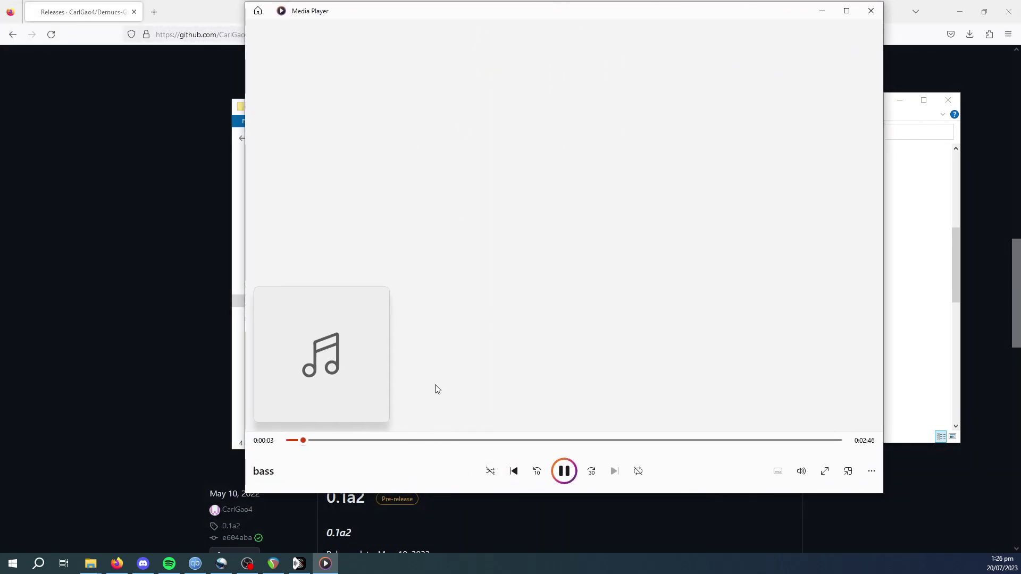
pyautogui.click(452, 440)
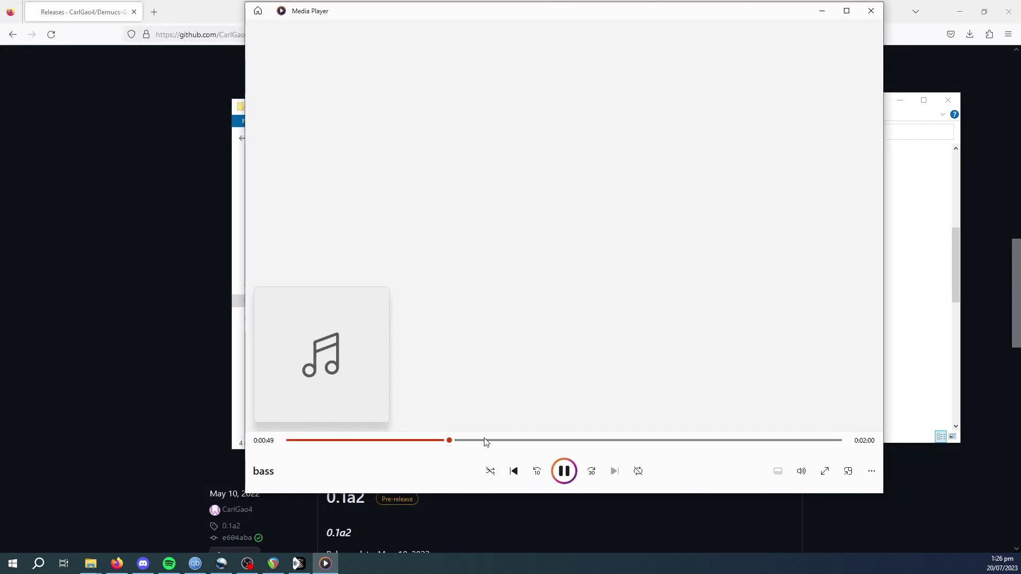
pyautogui.click(871, 10)
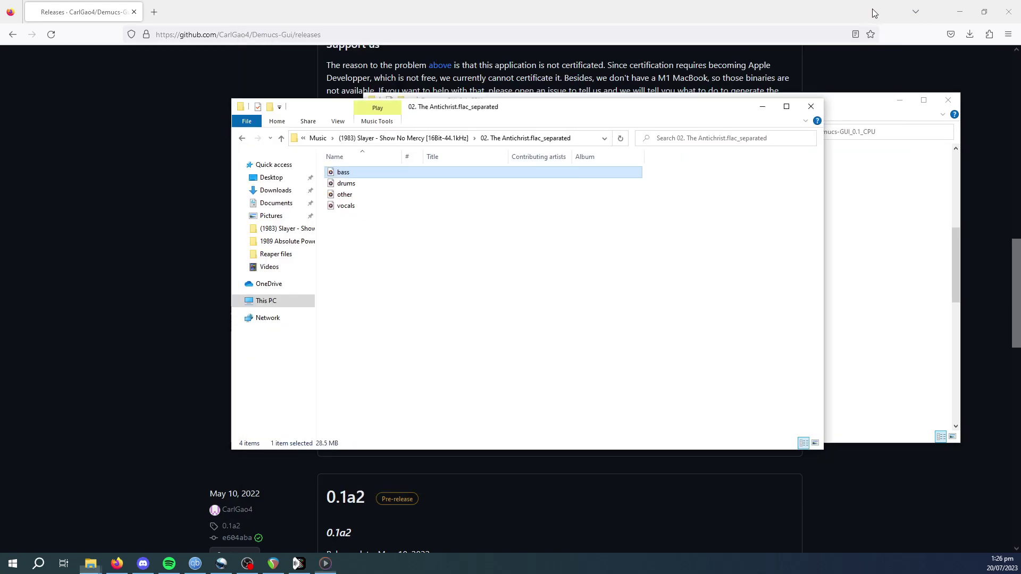
pyautogui.doubleClick(411, 183)
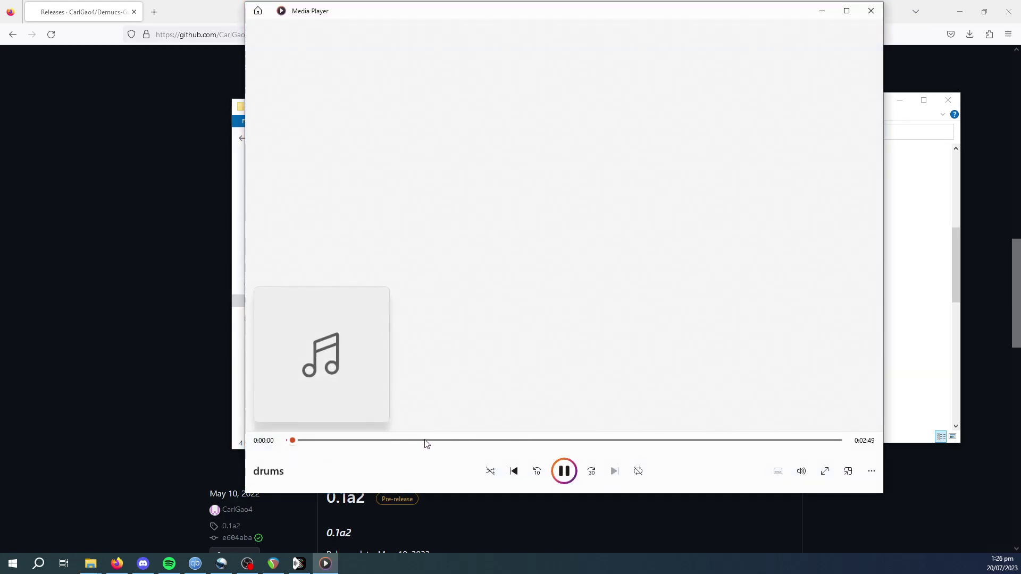
pyautogui.click(429, 441)
pyautogui.click(554, 441)
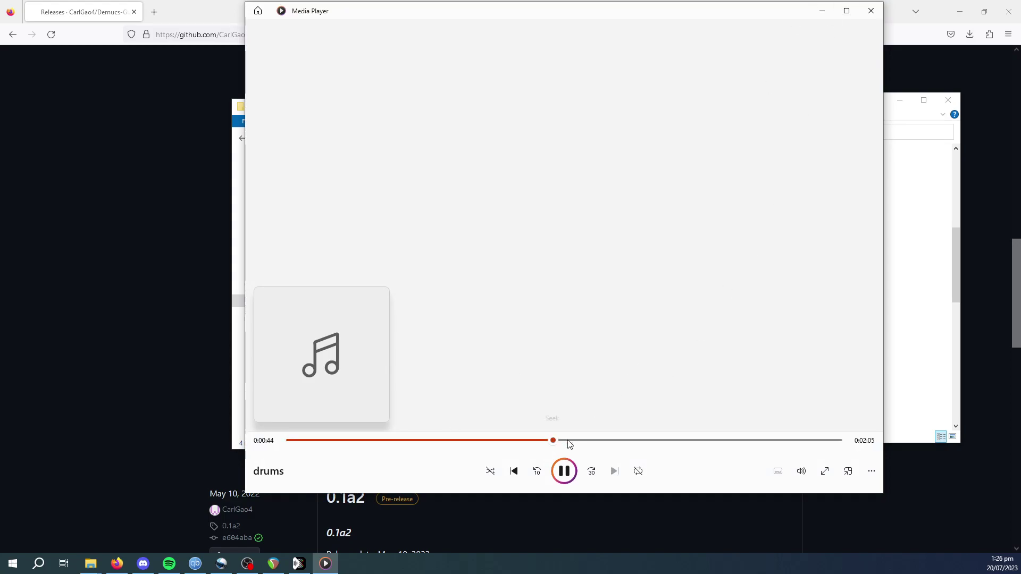
pyautogui.click(871, 12)
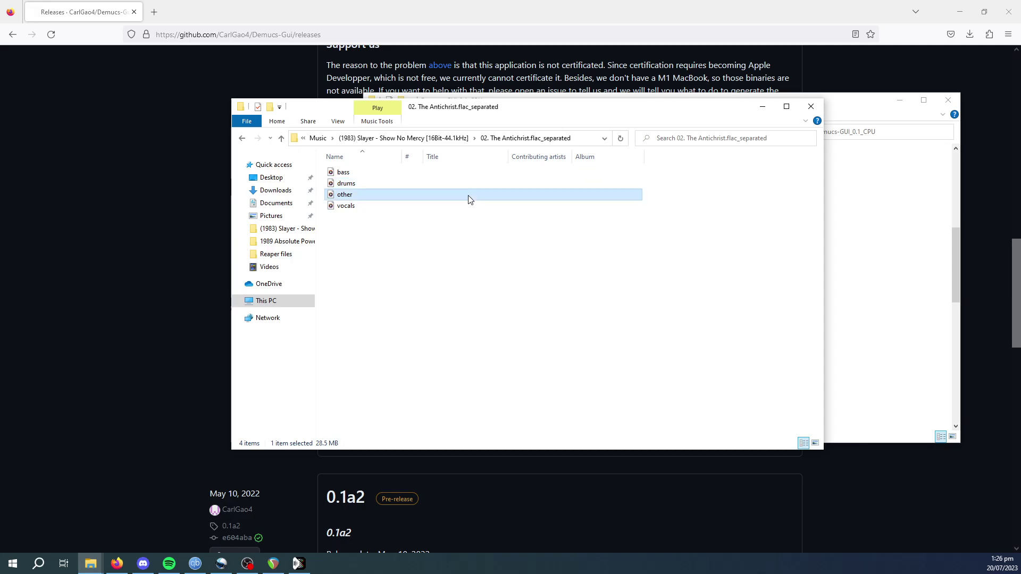
# Step: Play the other stem, then the vocals stem from about 0:46, and close the player
pyautogui.doubleClick(469, 196)
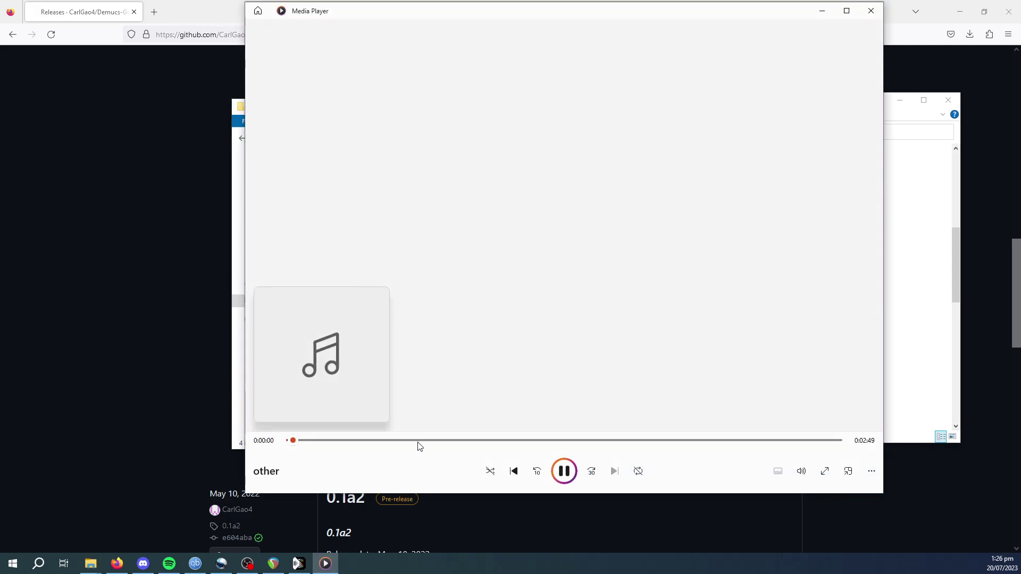
pyautogui.click(869, 11)
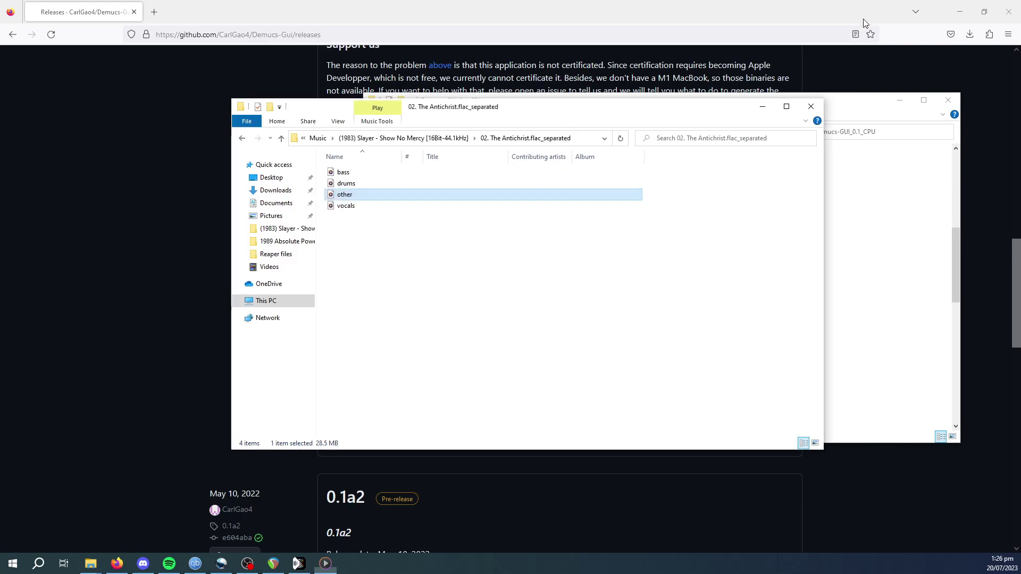
pyautogui.doubleClick(375, 206)
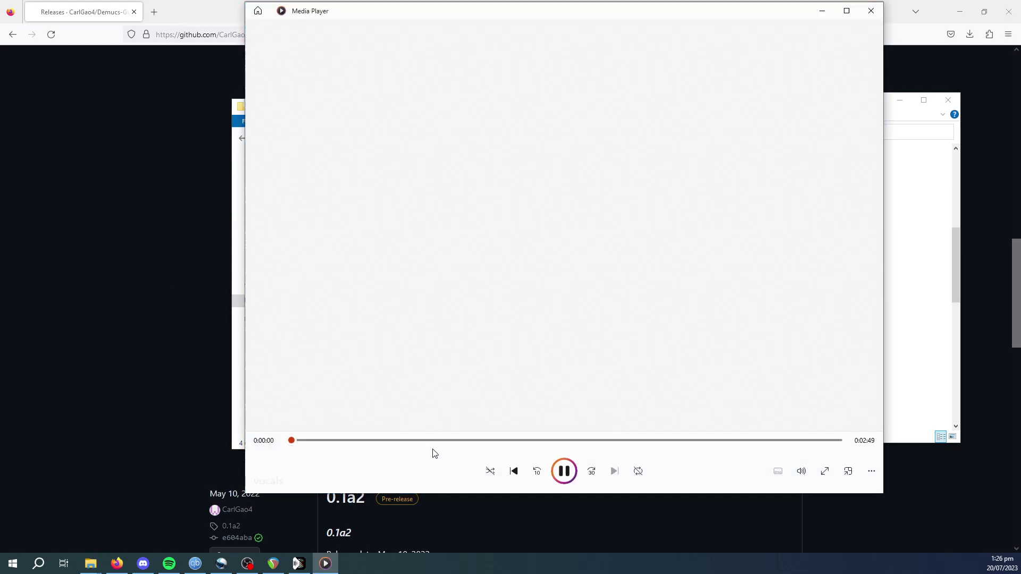
pyautogui.click(439, 444)
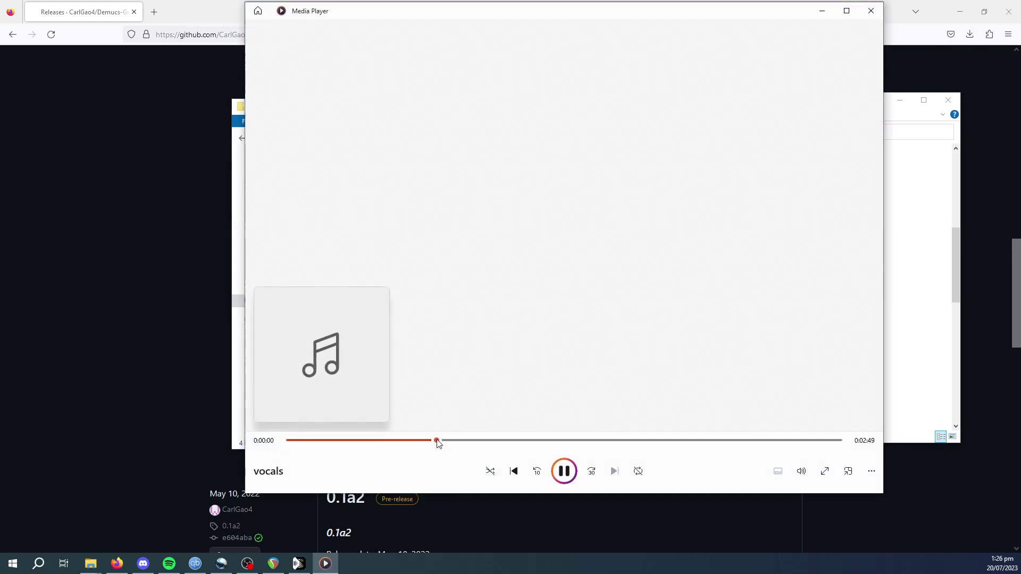
pyautogui.click(871, 11)
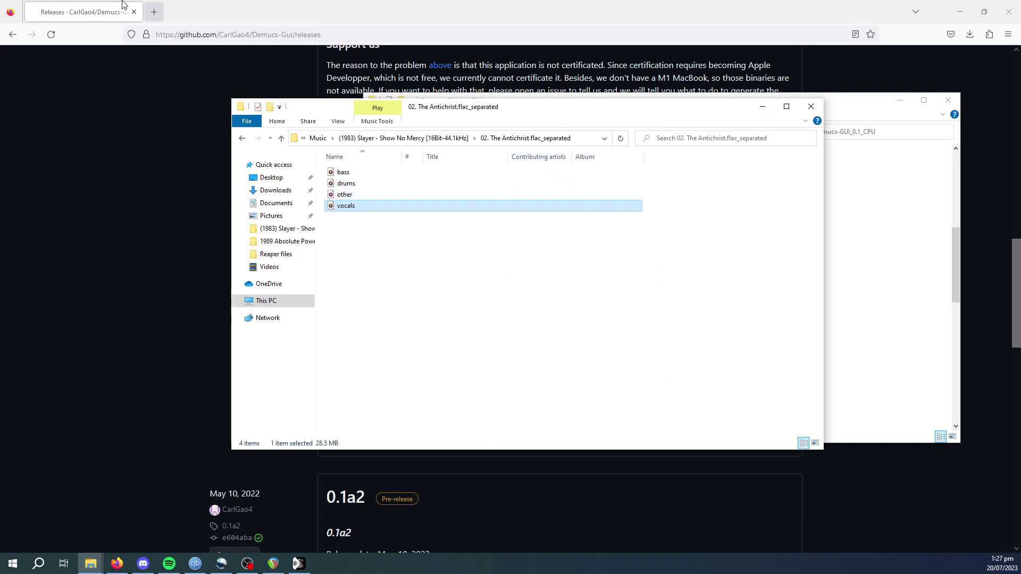
pyautogui.moveTo(590, 108); pyautogui.dragTo(650, 97)
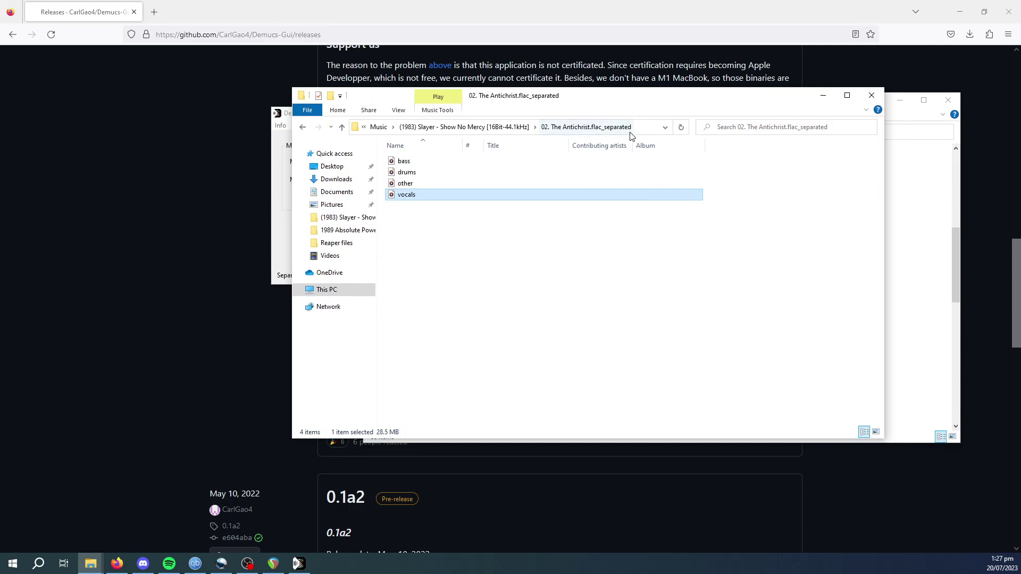